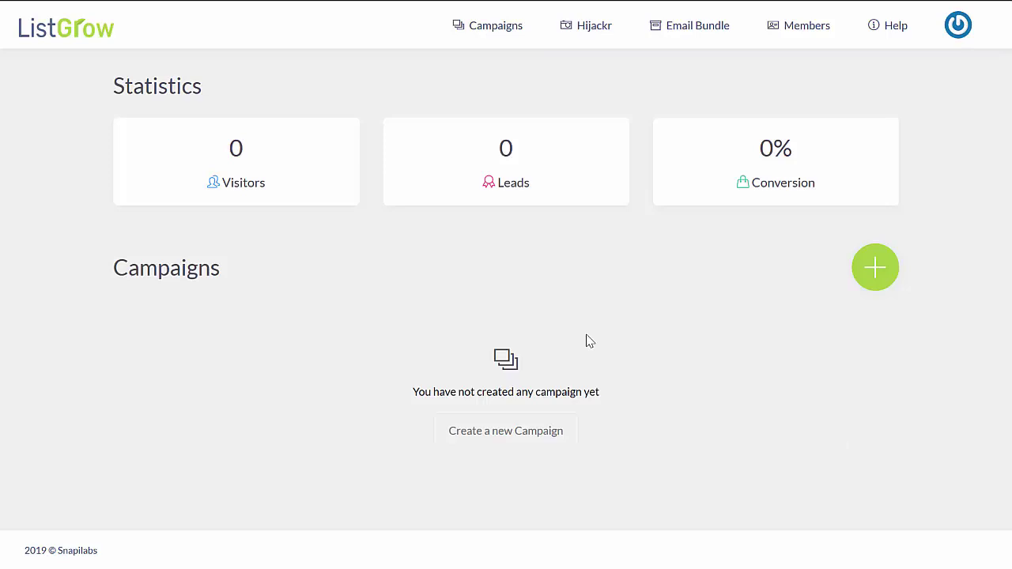
- Create a new campaign named 'Test Campaign'
click(886, 280)
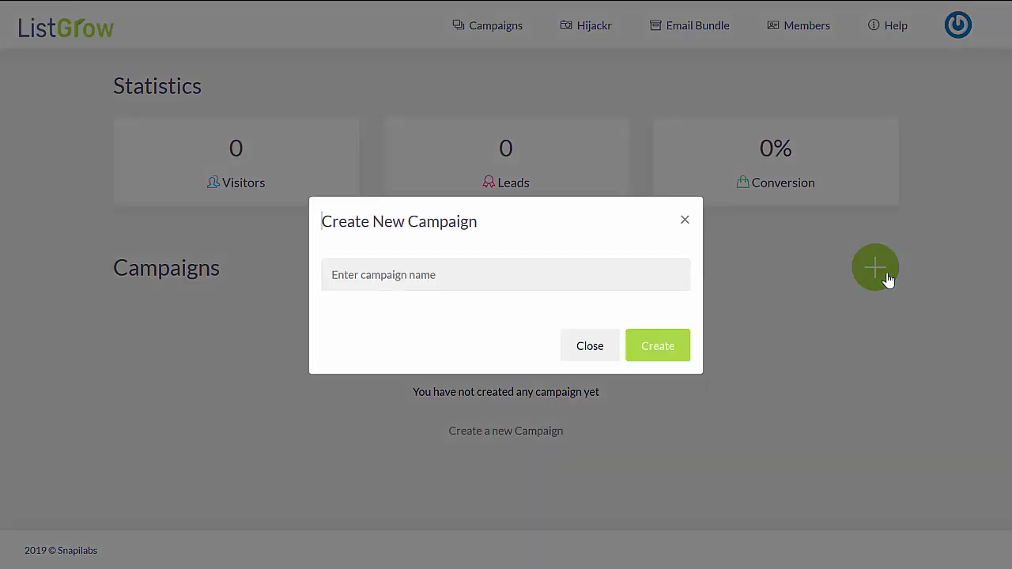
click(451, 277)
text(Test Ca)
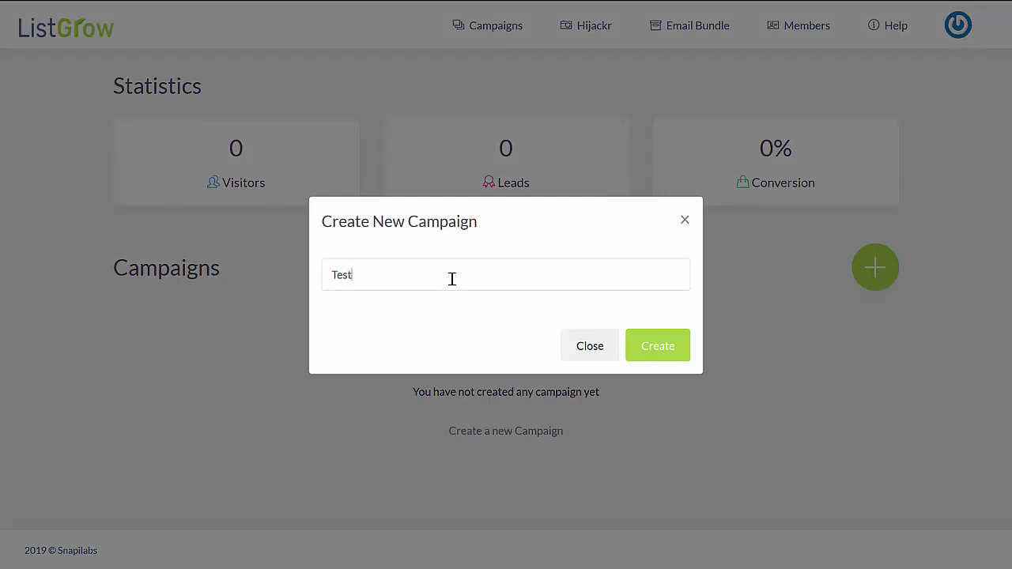
text(mpaign)
click(667, 355)
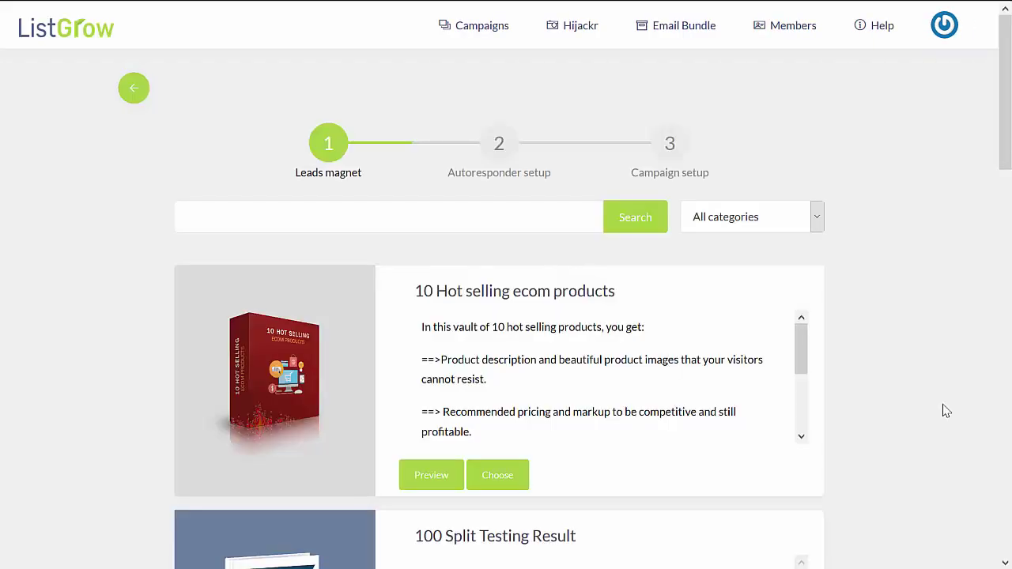
- Go to page 2 of the lead magnet list to reach Forum List Builder, Zero to Hero and SEO Business in a Box
drag(1010, 119, 1010, 161)
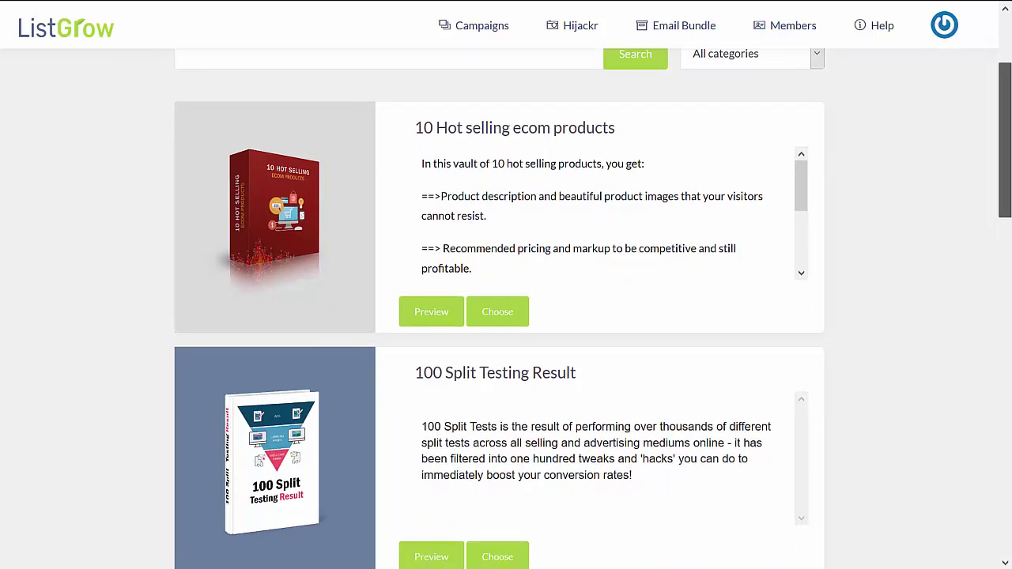
drag(1010, 166, 1009, 518)
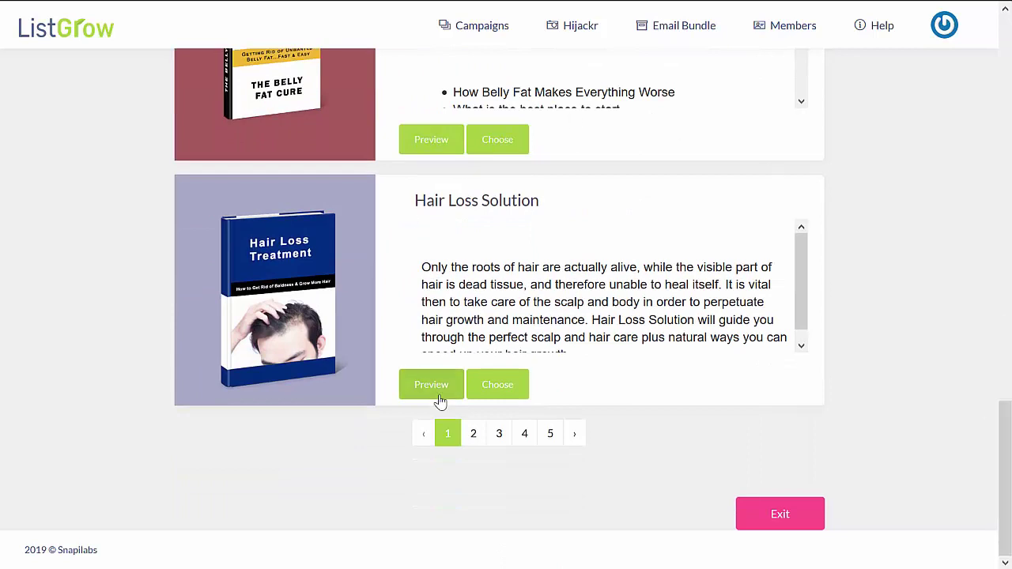
click(475, 445)
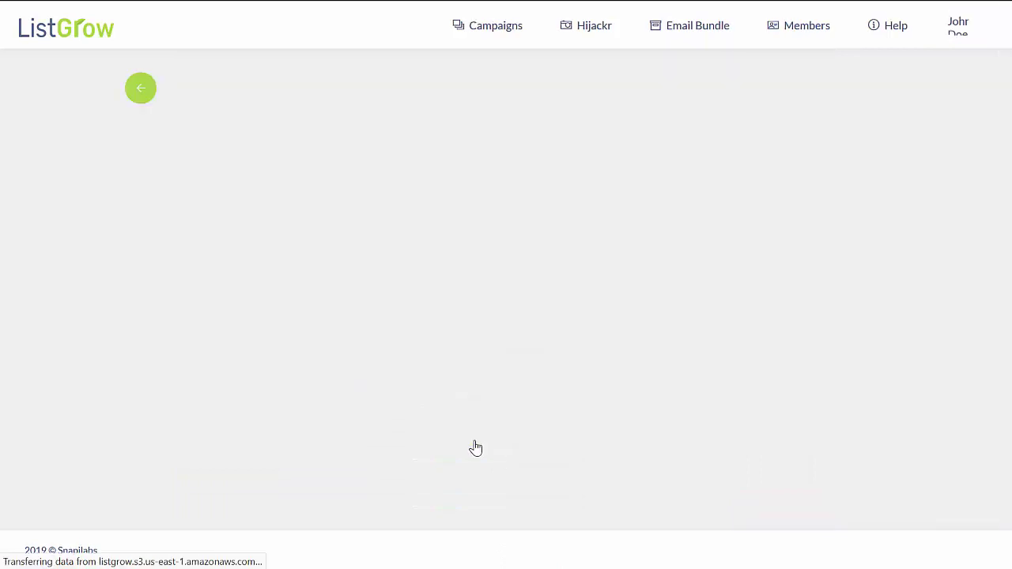
scroll(611, 366, down, 2)
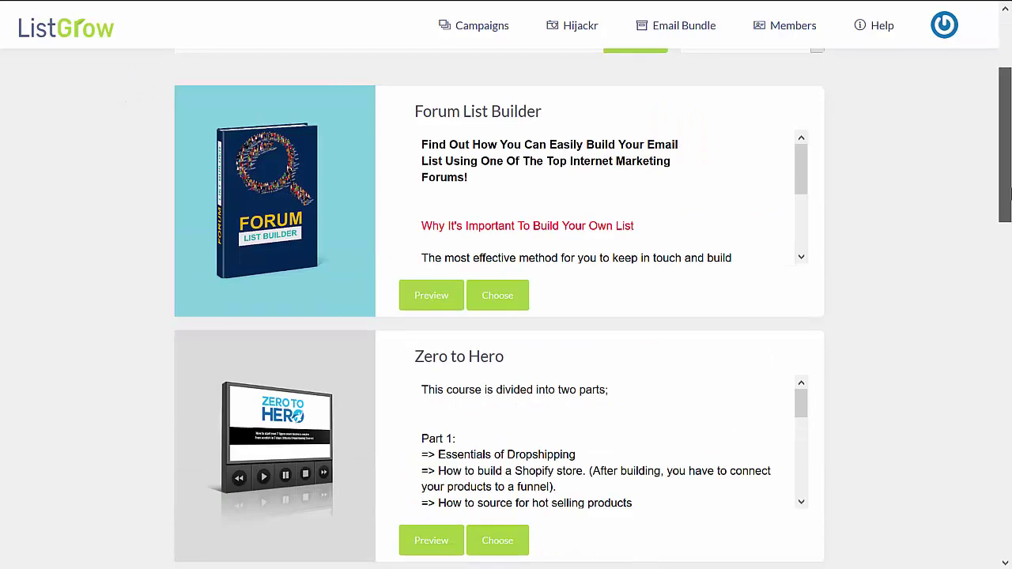
scroll(1010, 237, down, 1)
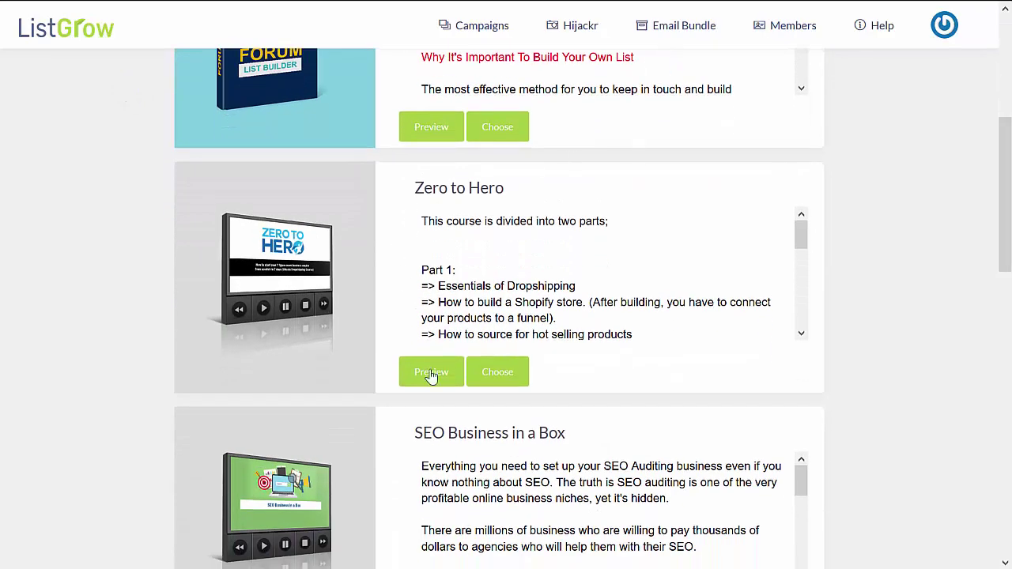
click(427, 378)
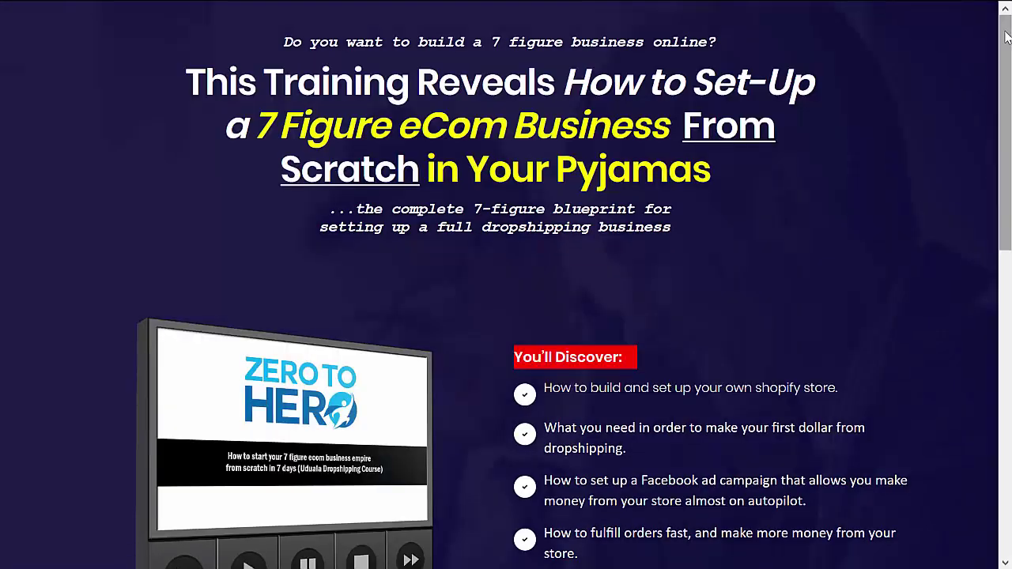
scroll(1007, 35, down, 4)
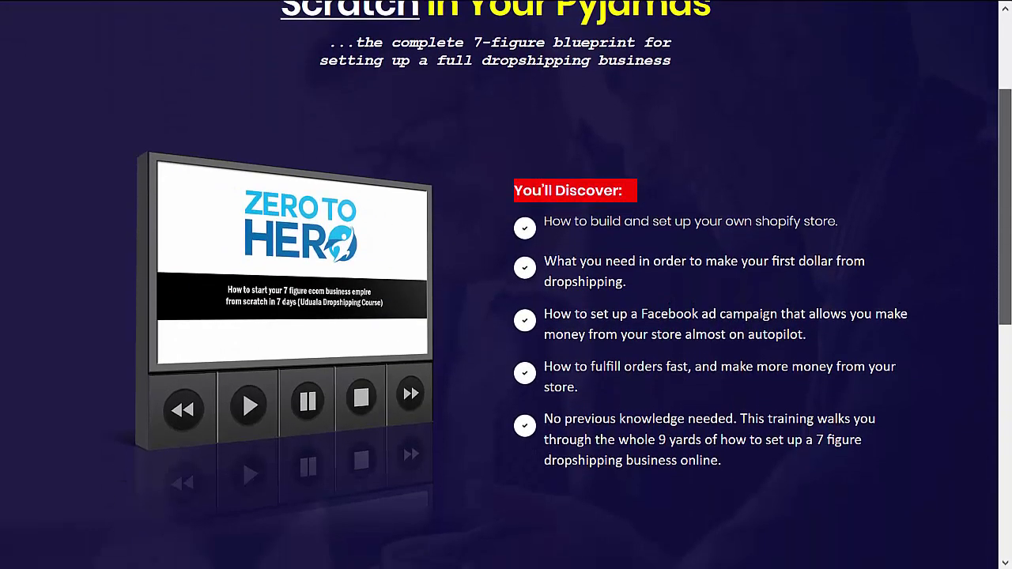
scroll(1011, 172, down, 3)
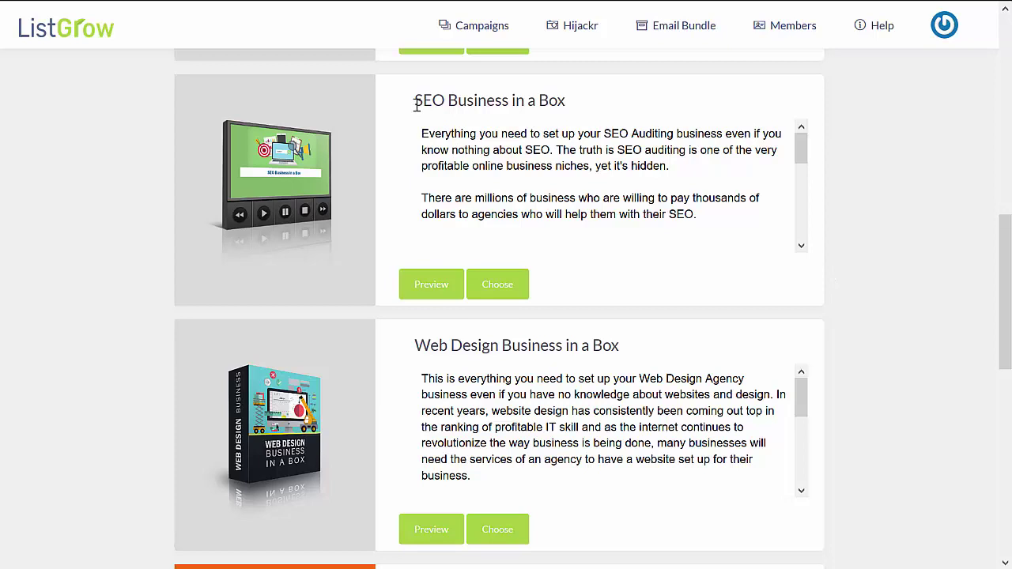
- Choose SEO Business in a Box as the campaign's lead magnet
drag(416, 104, 575, 111)
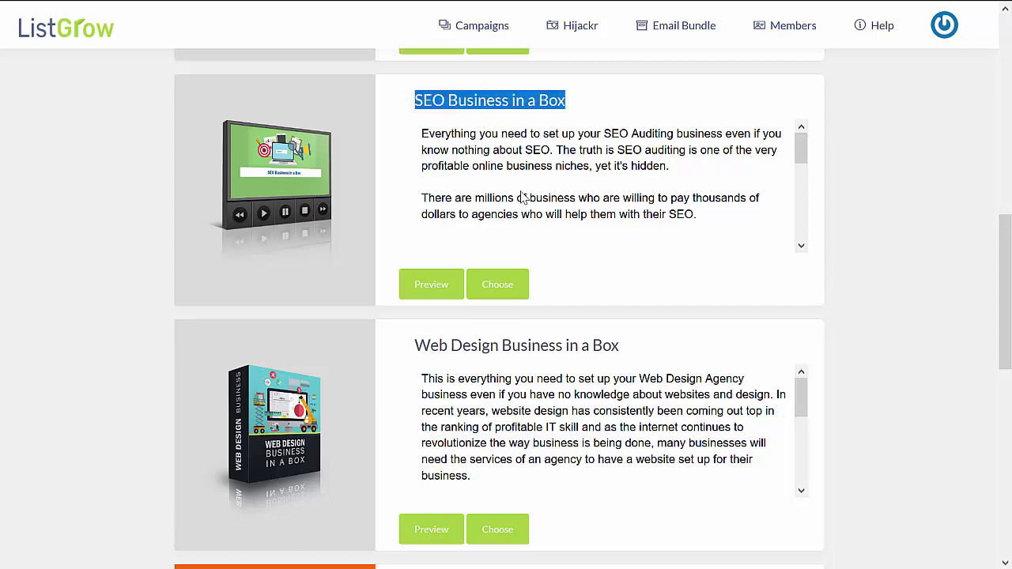
click(499, 295)
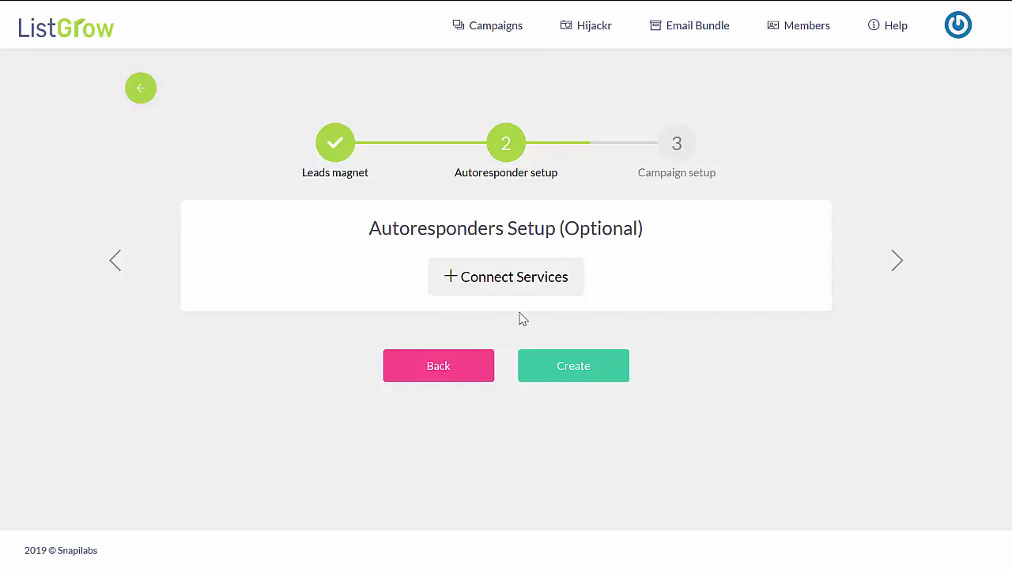
click(511, 288)
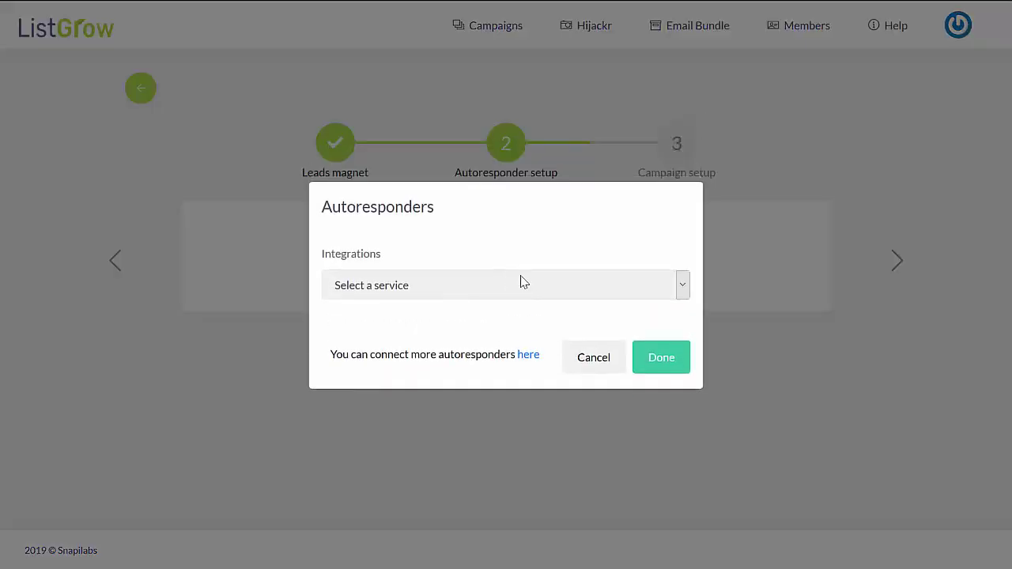
click(535, 355)
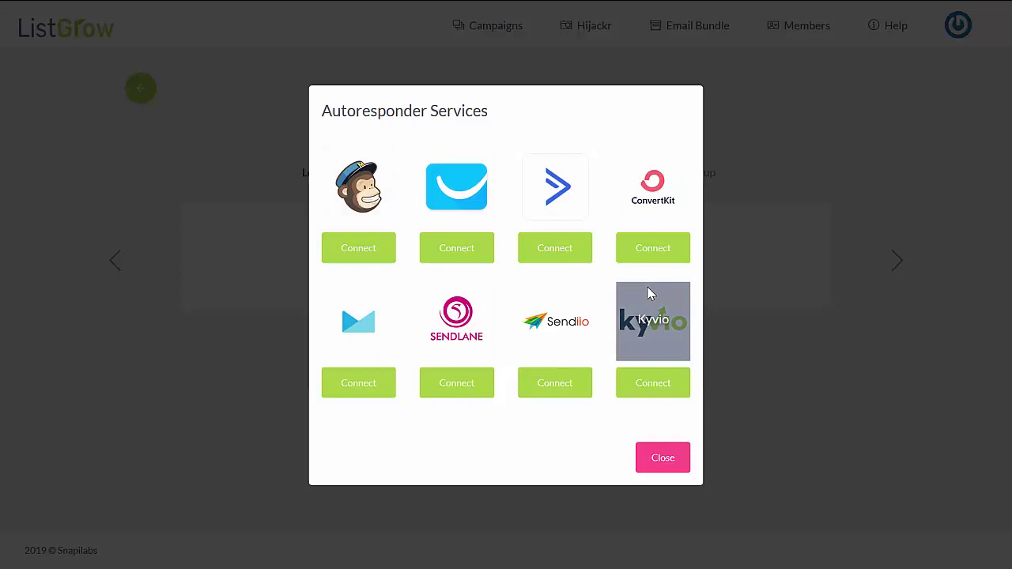
click(366, 248)
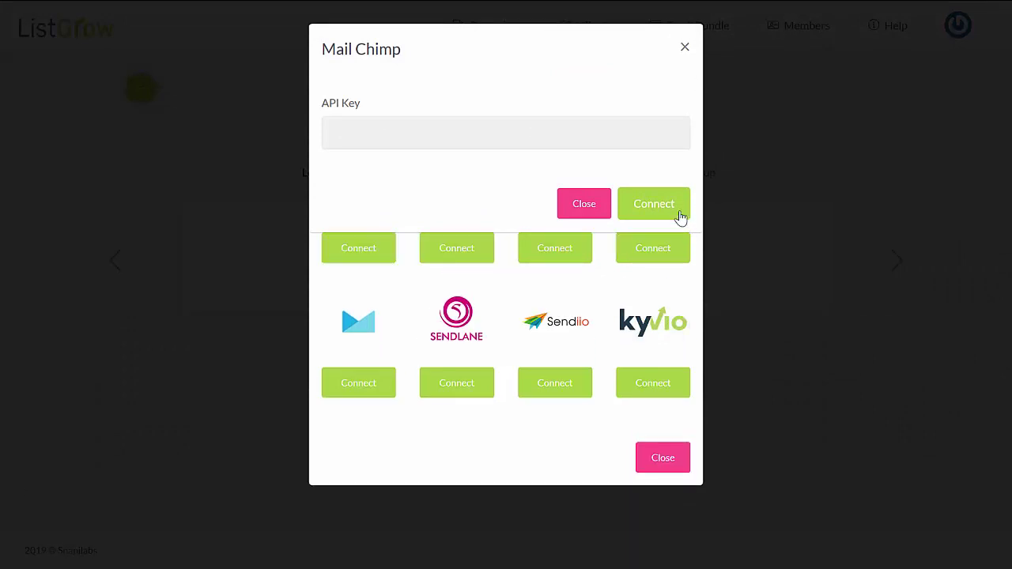
click(685, 47)
click(669, 465)
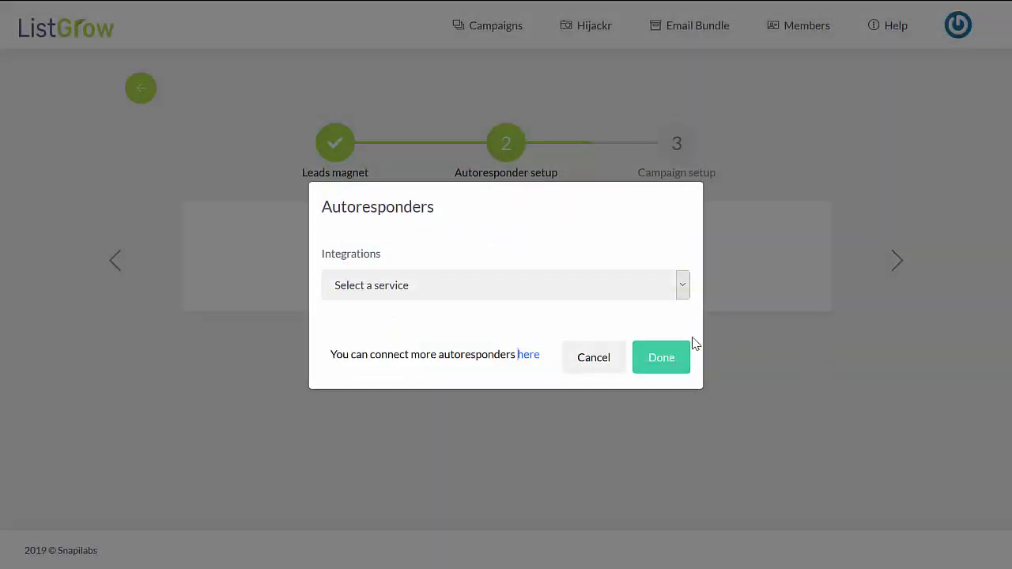
click(593, 363)
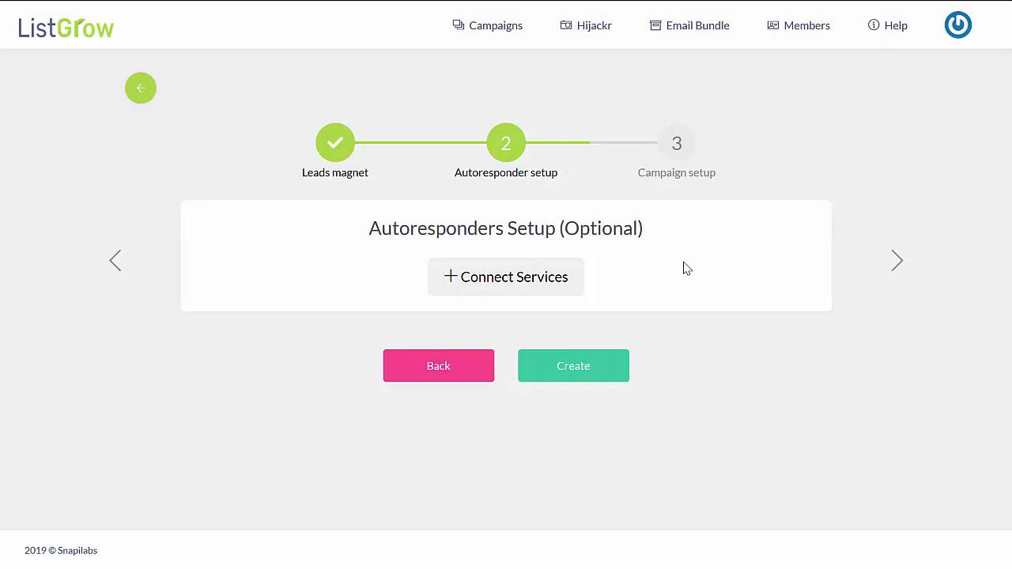
- Advance to step 3, campaign setup, and leave the custom thank-you page switched off
click(898, 263)
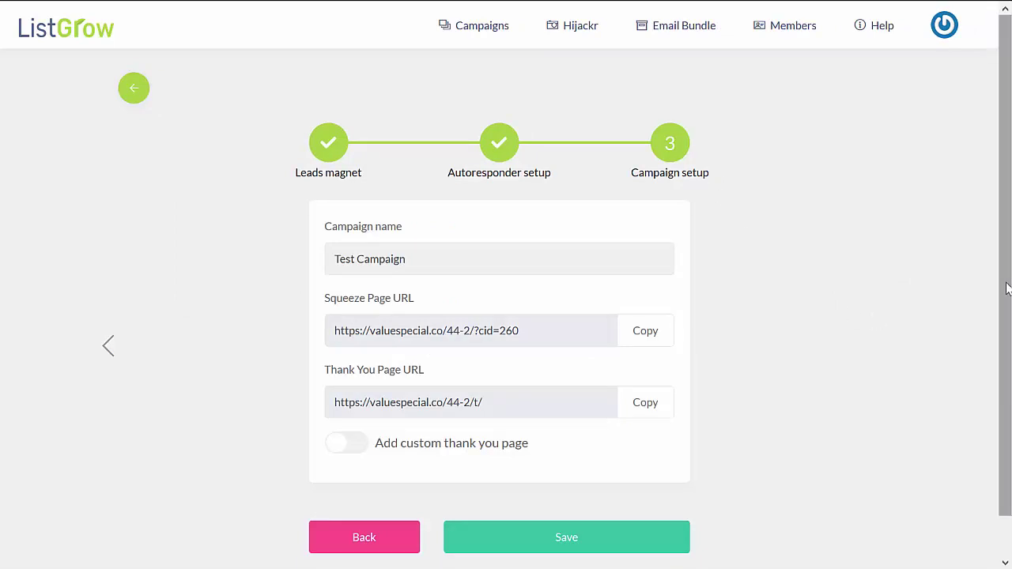
scroll(1007, 289, down, 1)
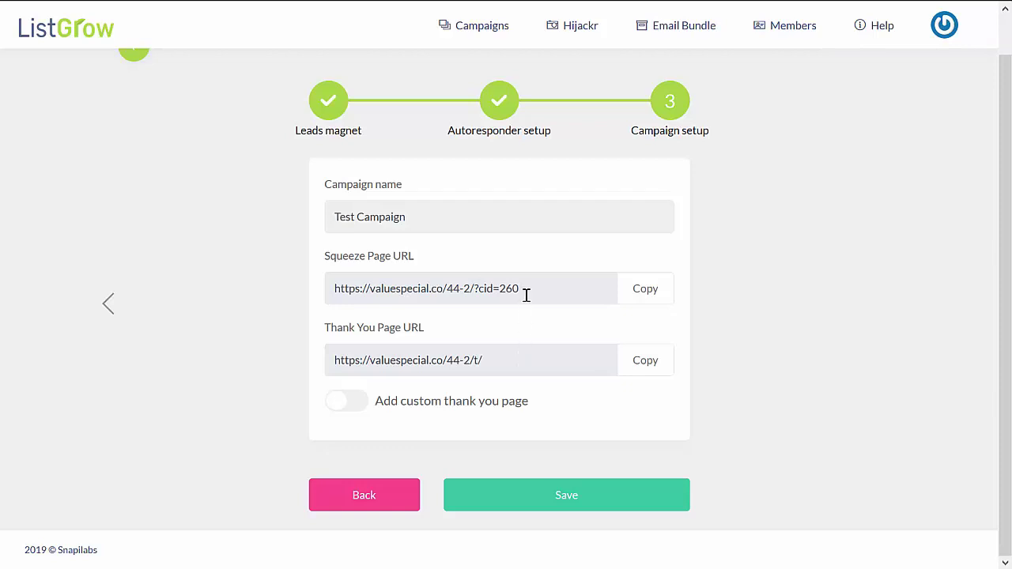
click(341, 408)
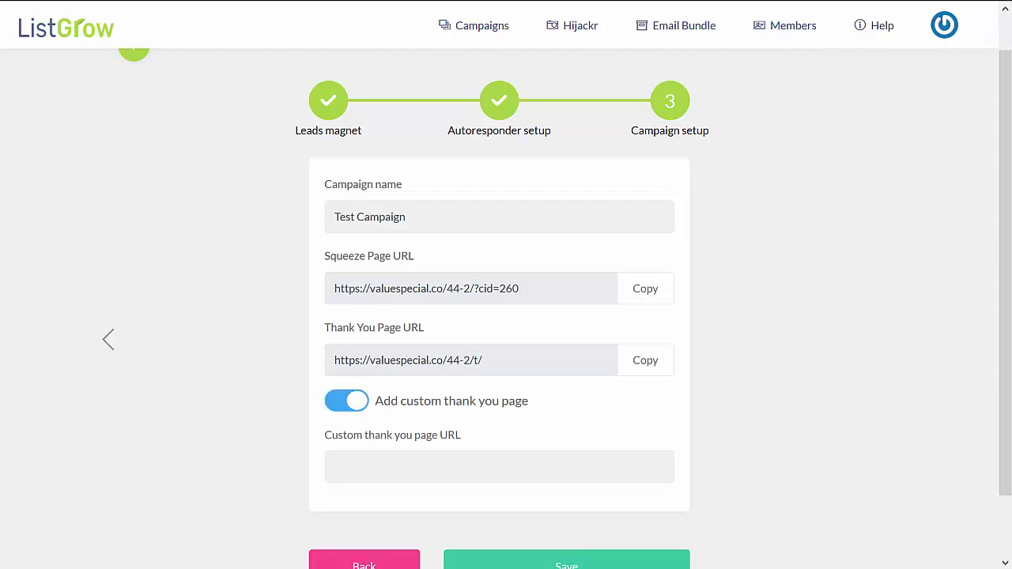
scroll(552, 358, down, 1)
click(406, 401)
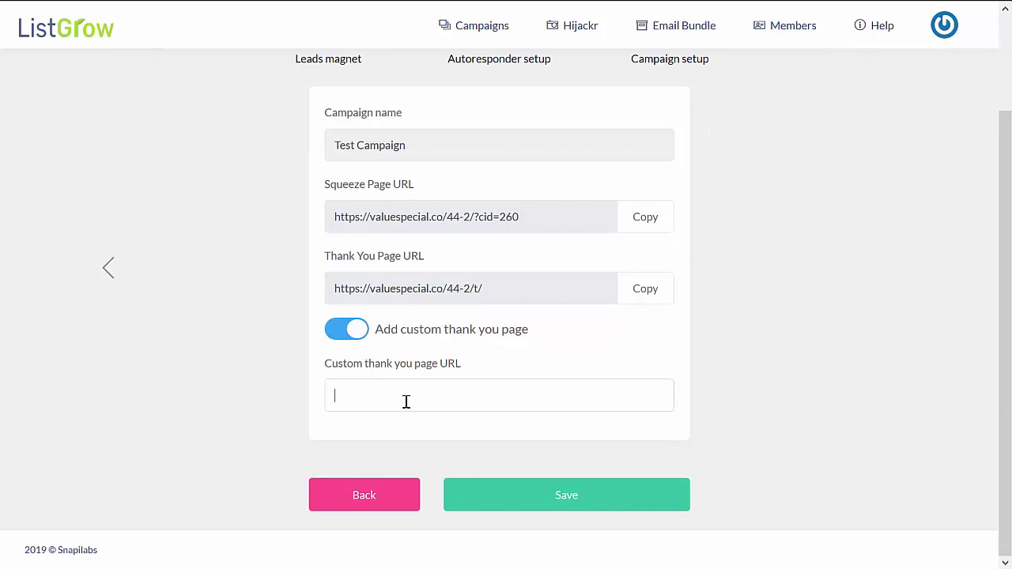
click(341, 340)
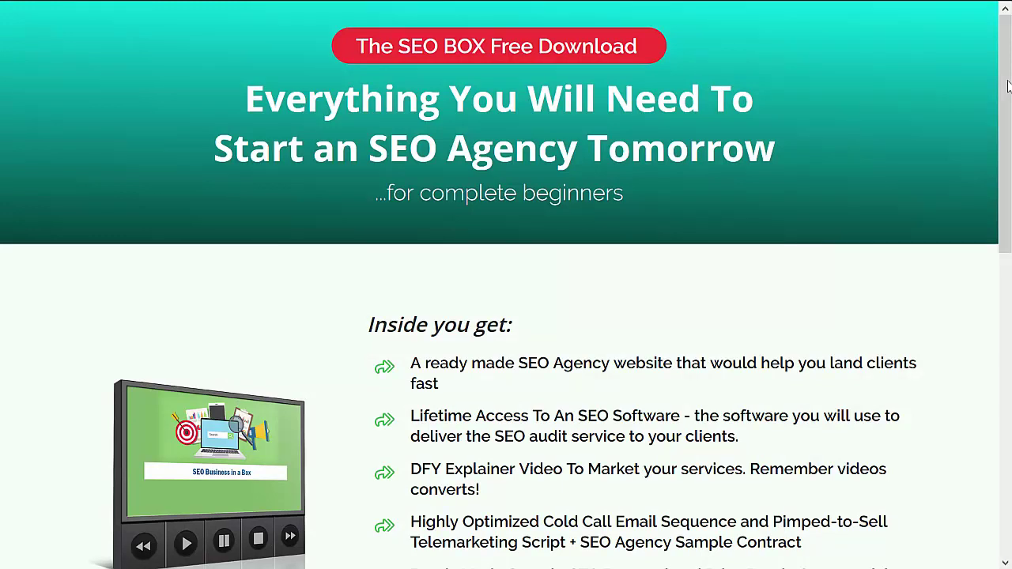
- Scroll down the SEO BOX squeeze page to review its name-and-email opt-in form
drag(1008, 85, 1009, 381)
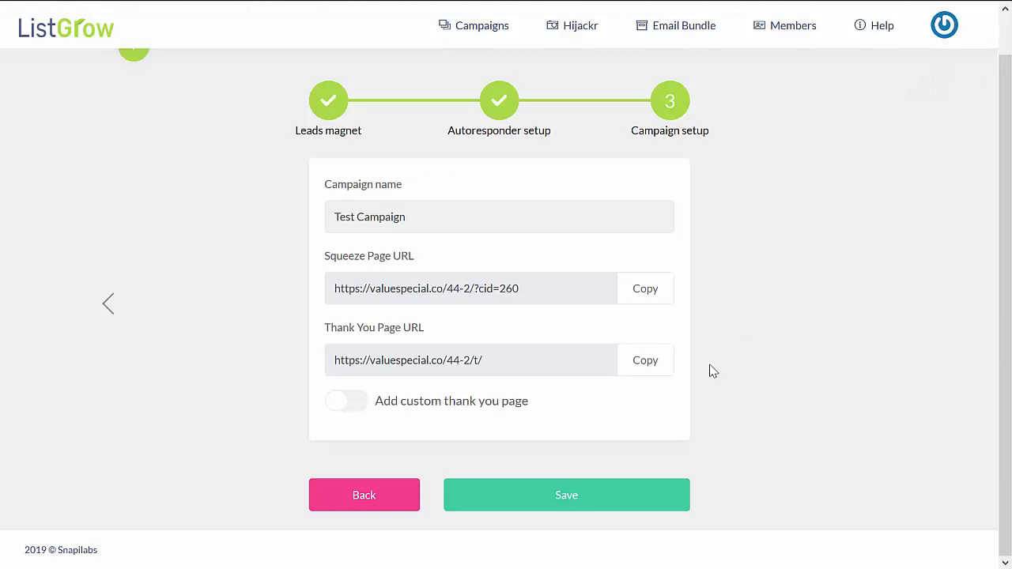
- Save Test Campaign and scroll through its Campaign Details and Promotions sections
click(636, 504)
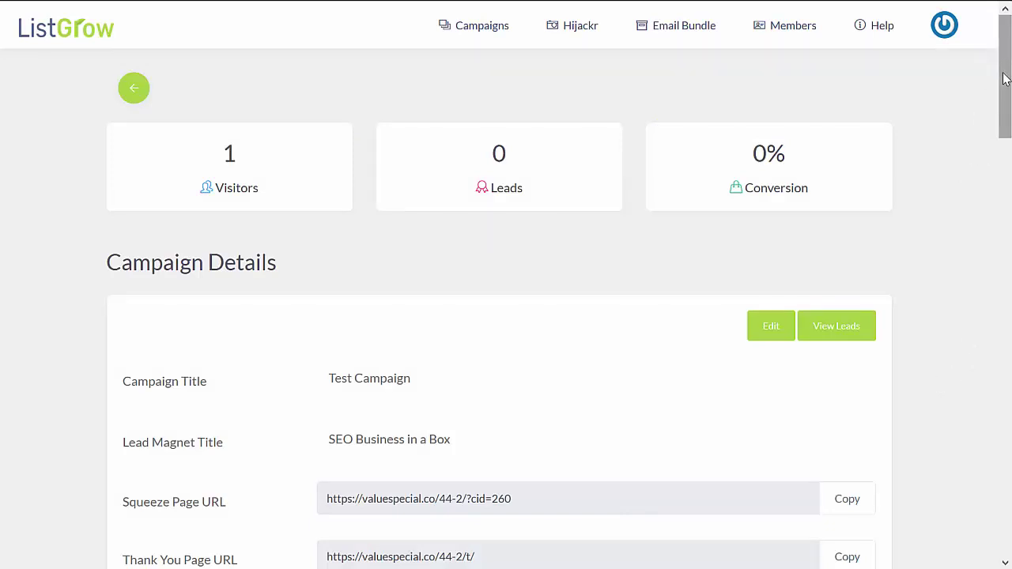
drag(1004, 93, 1004, 235)
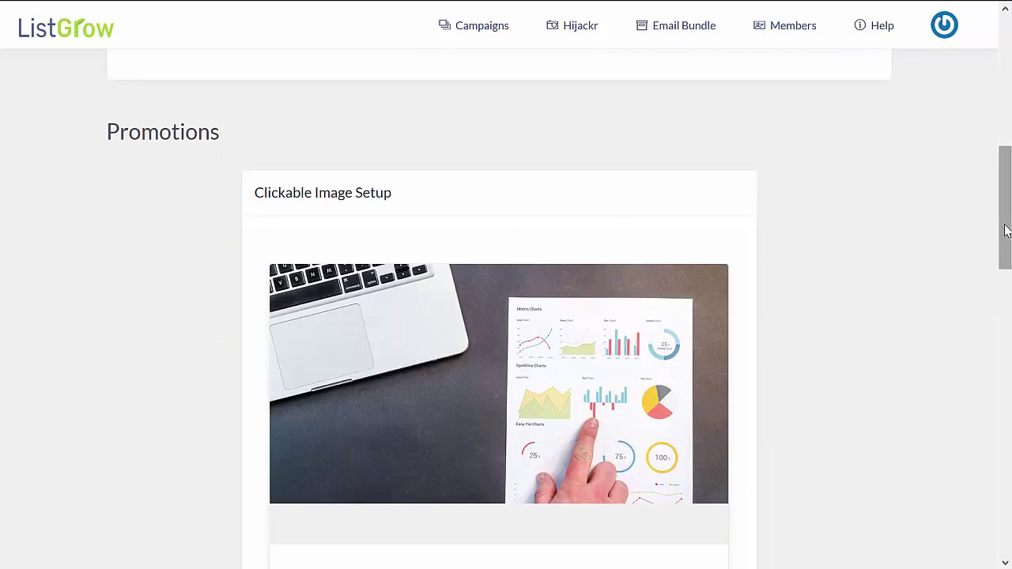
scroll(554, 286, down, 1)
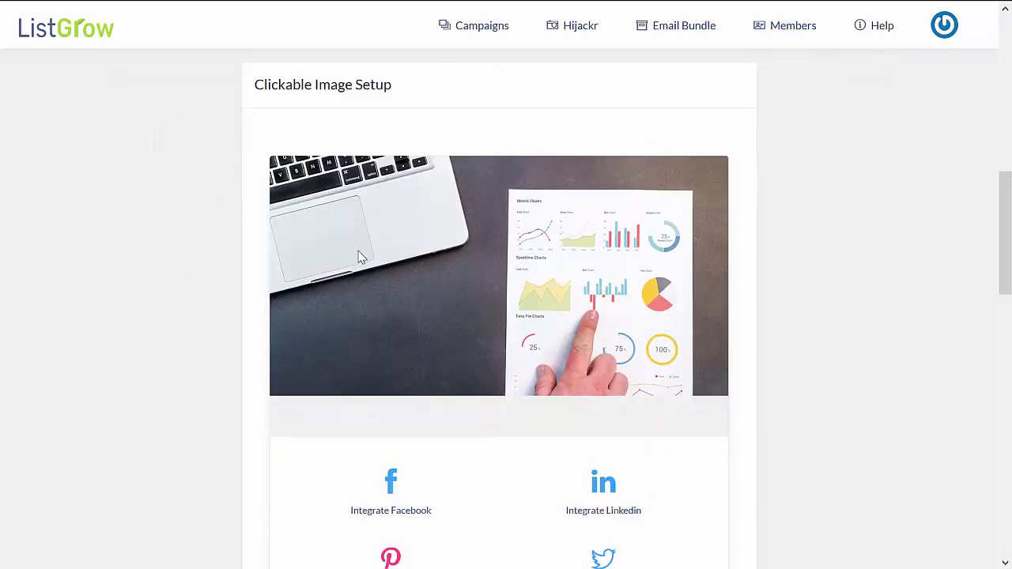
scroll(510, 293, down, 1)
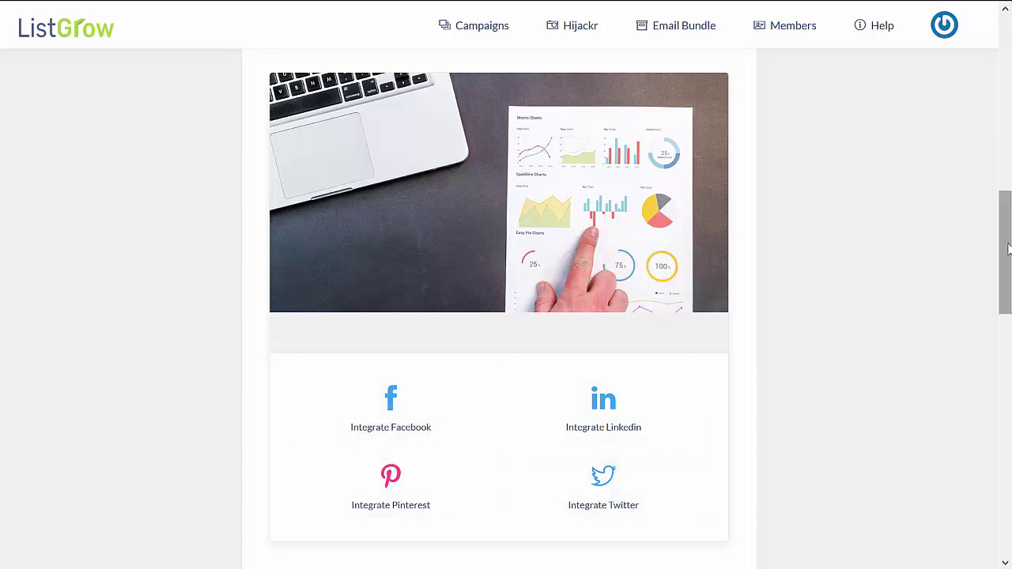
drag(1008, 250, 1009, 395)
scroll(723, 359, down, 3)
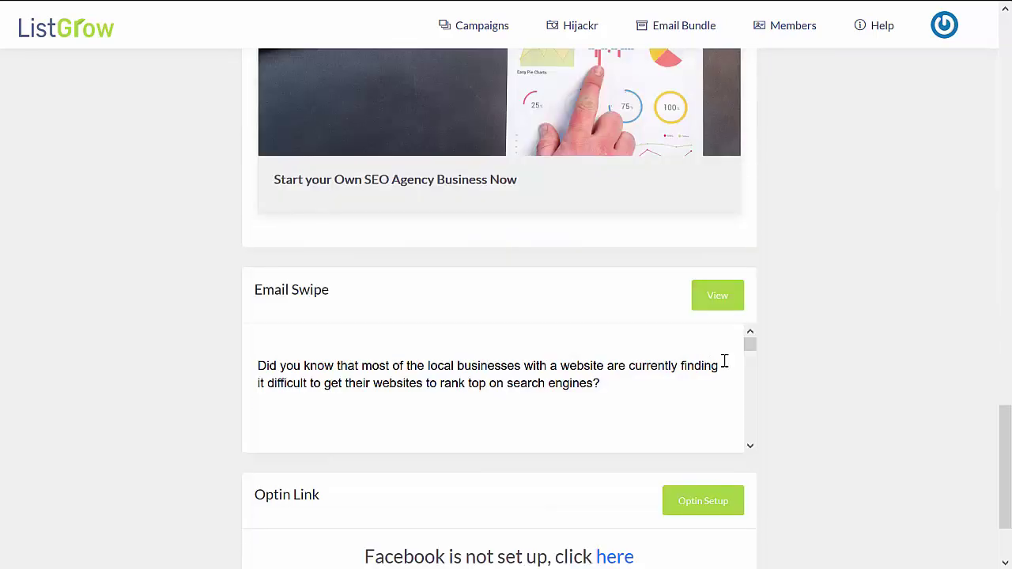